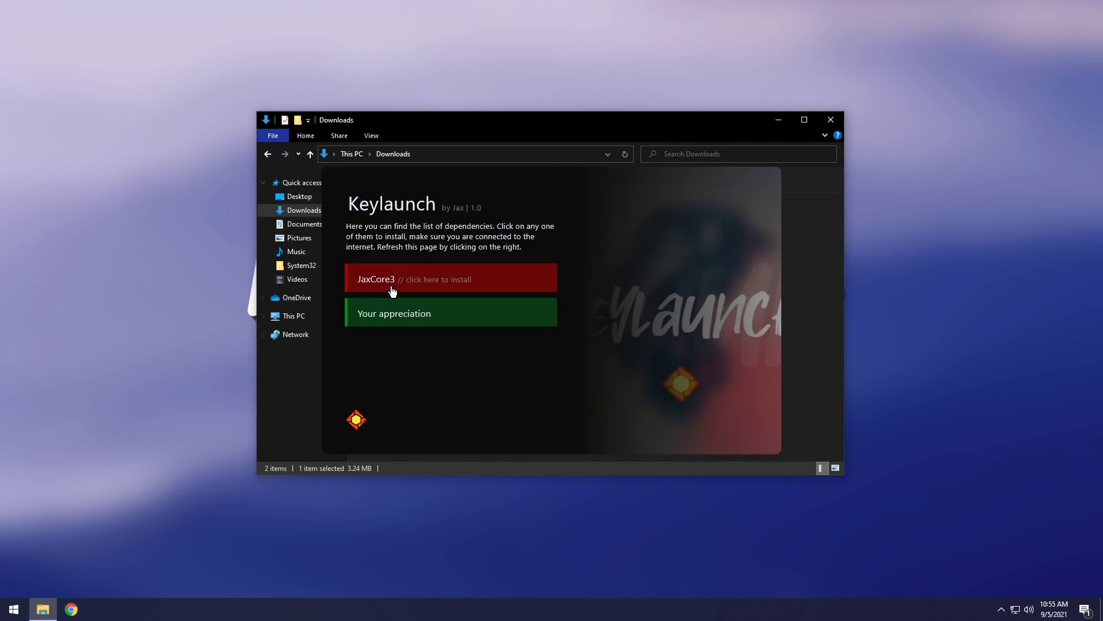
- Install the JaxCore3 dependency, close the Downloads folder, and accept JaxCore's offer to add a shortcut
{"action": "left_click", "coordinate": [388, 281]}
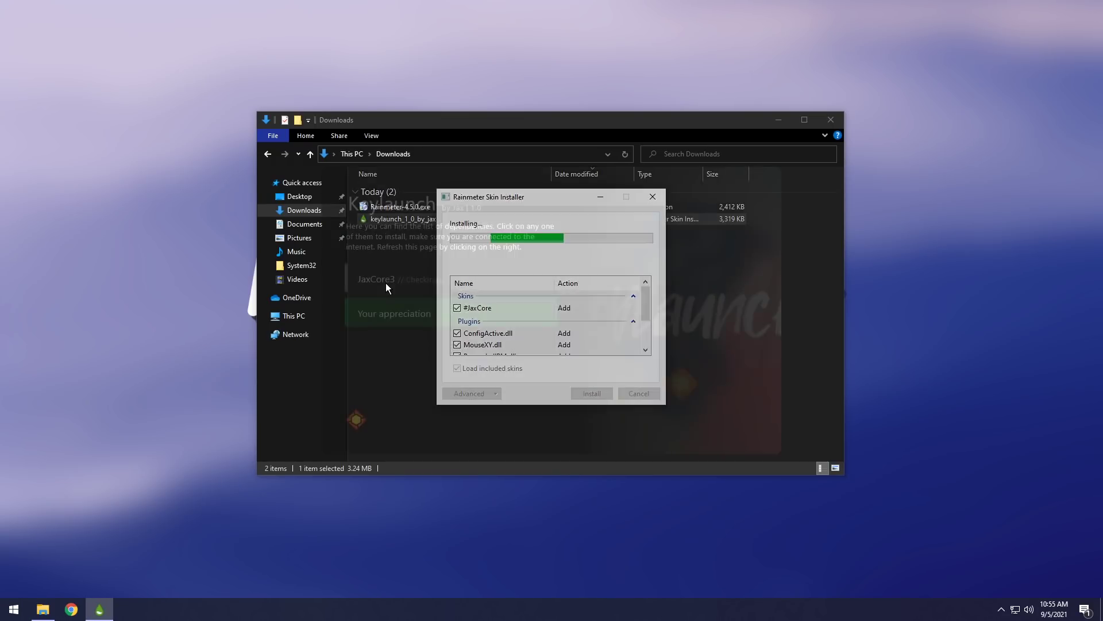
{"action": "left_click_drag", "start_coordinate": [486, 109], "coordinate": [247, 99]}
{"action": "left_click", "coordinate": [619, 98]}
{"action": "left_click", "coordinate": [541, 380]}
{"action": "left_click", "coordinate": [540, 378]}
- Place the #CoreHome shortcut on the desktop, show desktop icons, and move it to the top
{"action": "left_click", "coordinate": [579, 343]}
{"action": "left_click", "coordinate": [506, 376]}
{"action": "right_click", "coordinate": [860, 138]}
{"action": "mouse_move", "coordinate": [886, 145]}
{"action": "left_click", "coordinate": [1028, 221]}
{"action": "left_click_drag", "start_coordinate": [43, 483], "coordinate": [154, 86]}
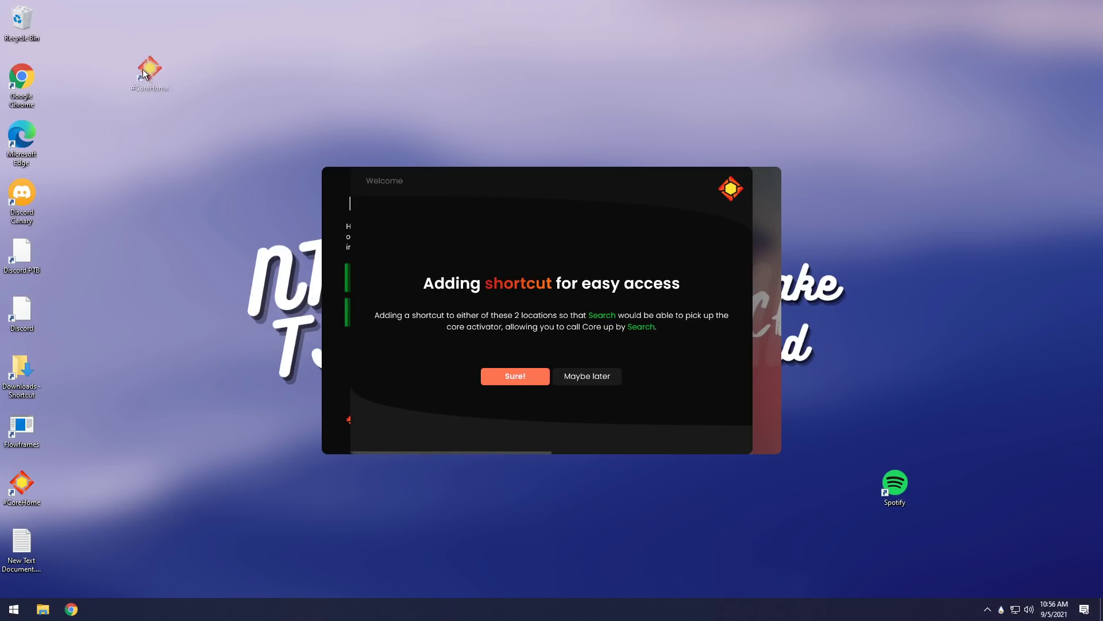
{"action": "left_click", "coordinate": [604, 381]}
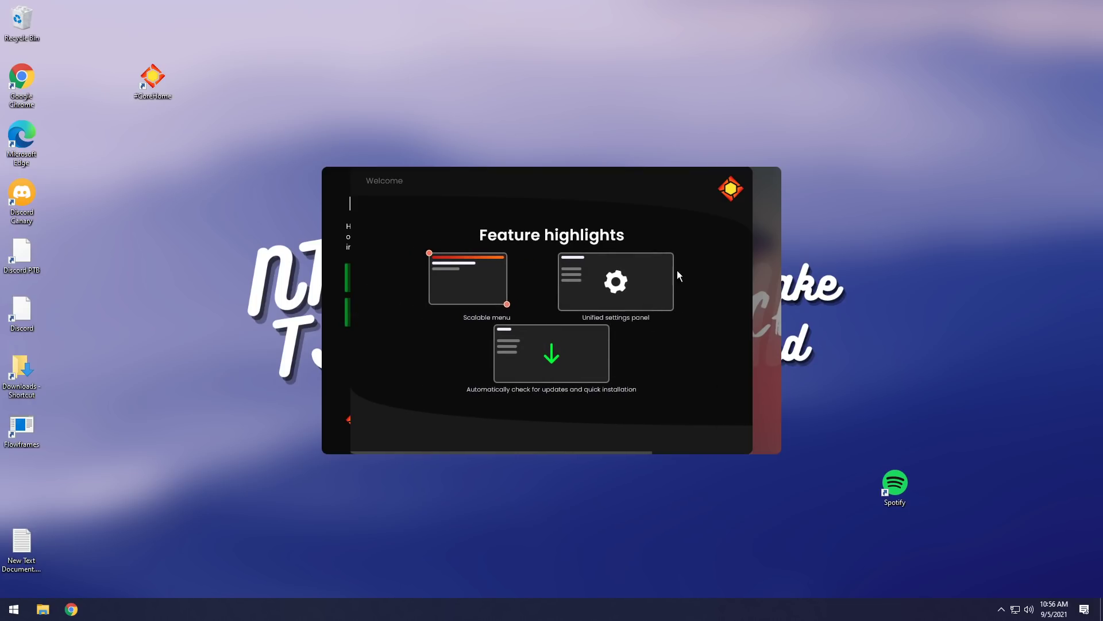
- Skip past the feature highlights, support and Keylaunch dependency pages, then close the news panel
{"action": "left_click", "coordinate": [556, 421]}
{"action": "left_click", "coordinate": [543, 397]}
{"action": "left_click", "coordinate": [412, 414]}
{"action": "left_click", "coordinate": [306, 142]}
- Open Keylaunch's settings from JaxCore, widen and reposition the window, and show the General page
{"action": "left_click", "coordinate": [156, 175]}
{"action": "left_click_drag", "start_coordinate": [387, 73], "coordinate": [426, 64]}
{"action": "left_click_drag", "start_coordinate": [694, 253], "coordinate": [1045, 251]}
{"action": "left_click_drag", "start_coordinate": [765, 77], "coordinate": [612, 80]}
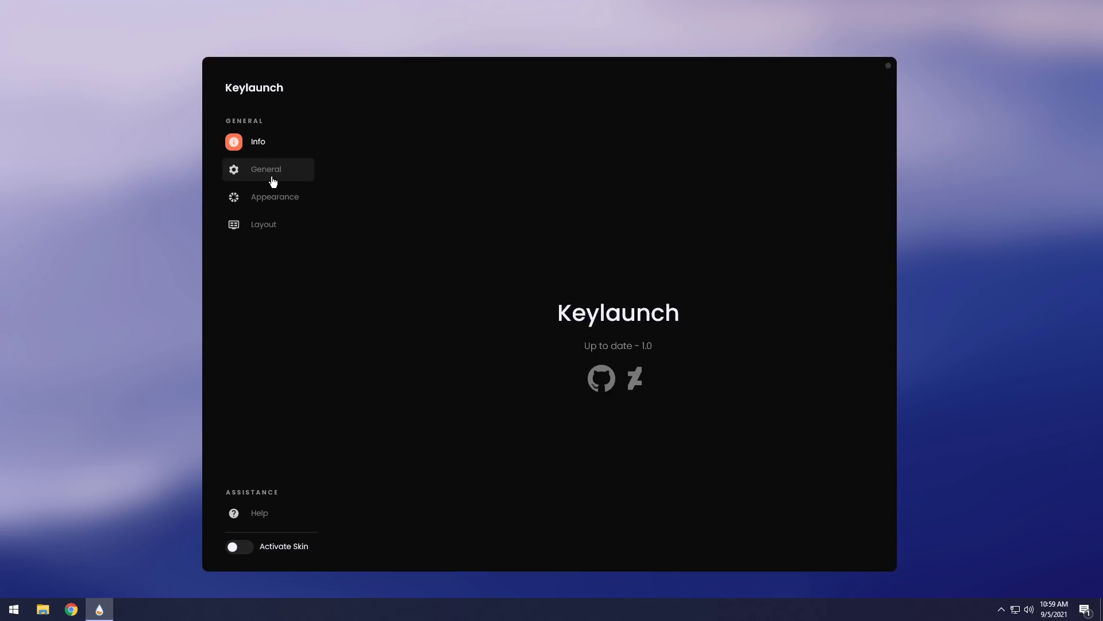
{"action": "left_click", "coordinate": [272, 182]}
- Edit the Blank action to launch the Spotify shortcut from the Desktop and confirm it
{"action": "left_click", "coordinate": [864, 157]}
{"action": "left_click", "coordinate": [519, 437]}
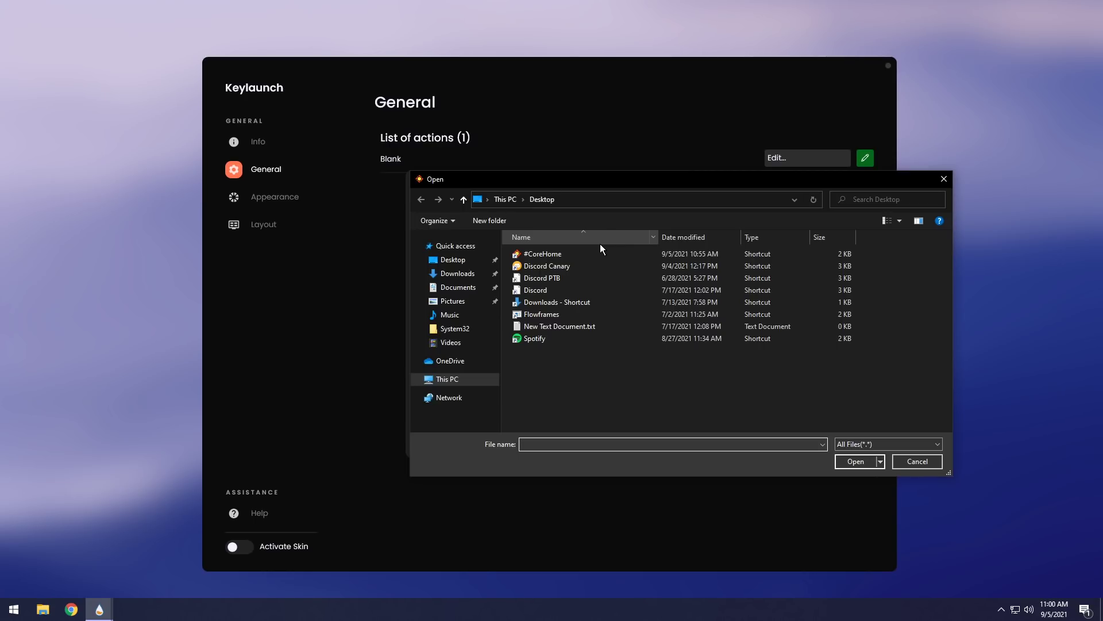
{"action": "right_click", "coordinate": [537, 337]}
{"action": "left_click", "coordinate": [577, 376]}
{"action": "left_click", "coordinate": [842, 462]}
{"action": "left_click", "coordinate": [578, 439]}
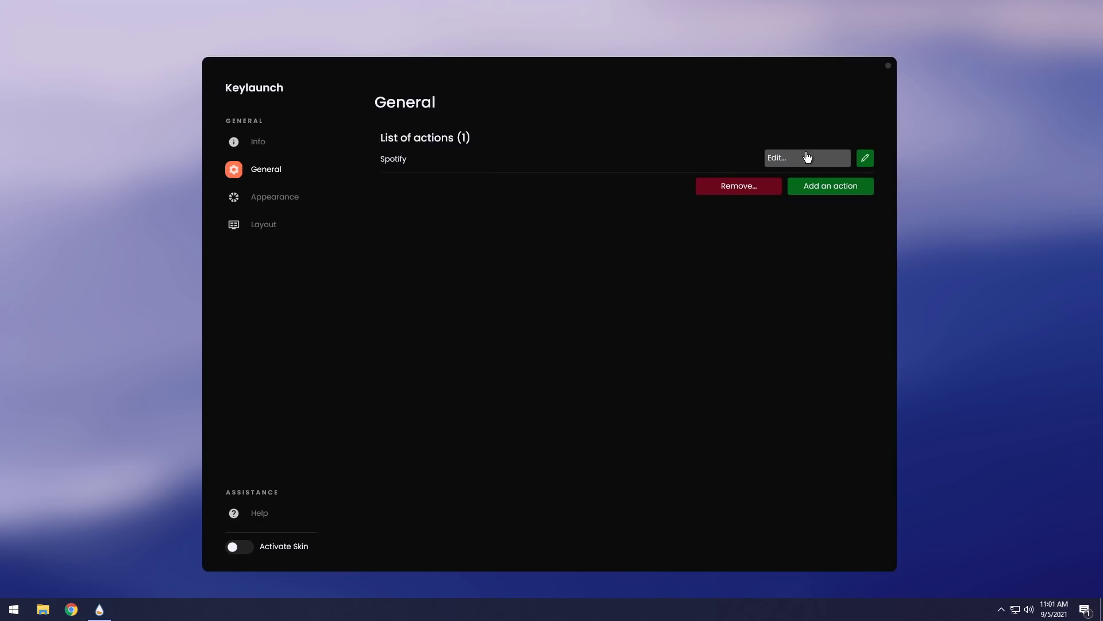
{"action": "key", "text": "super+shift+s"}
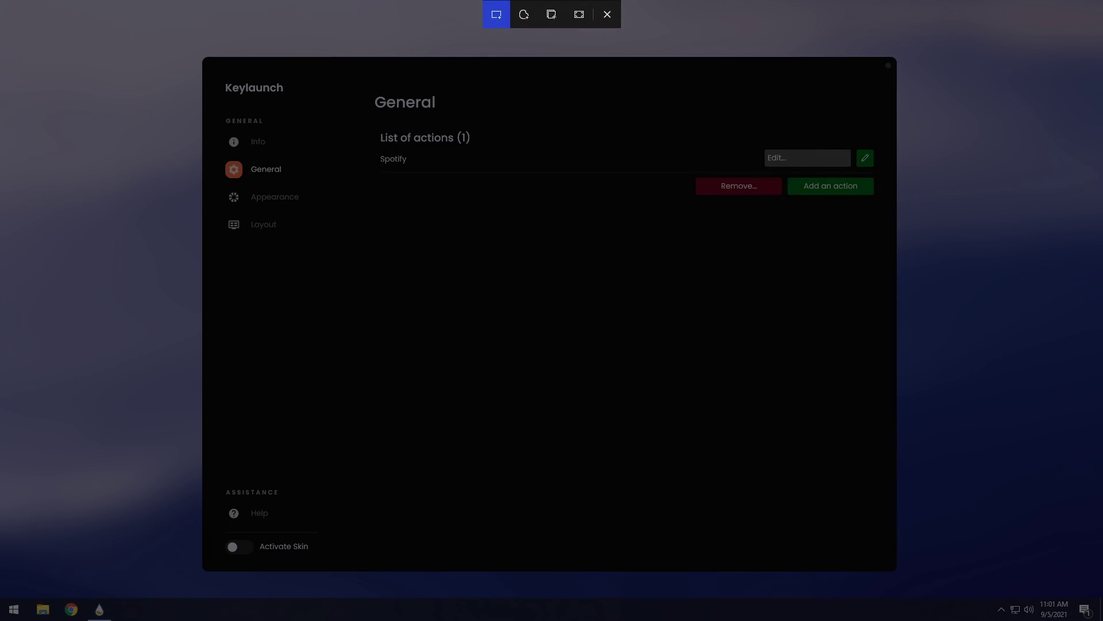
{"action": "left_click", "coordinate": [606, 14]}
- Assign the hotkey Alt+Shift+S to the Spotify action and confirm it
{"action": "left_click", "coordinate": [784, 161]}
{"action": "left_click", "coordinate": [545, 410]}
{"action": "left_click", "coordinate": [582, 421]}
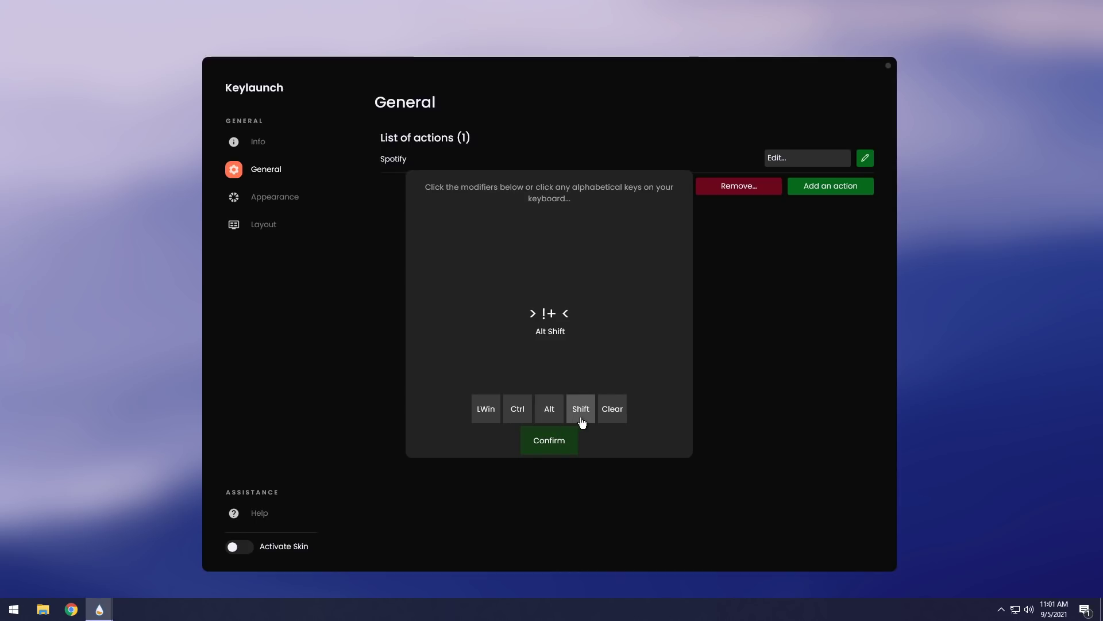
{"action": "key", "text": "s"}
{"action": "left_click", "coordinate": [559, 442]}
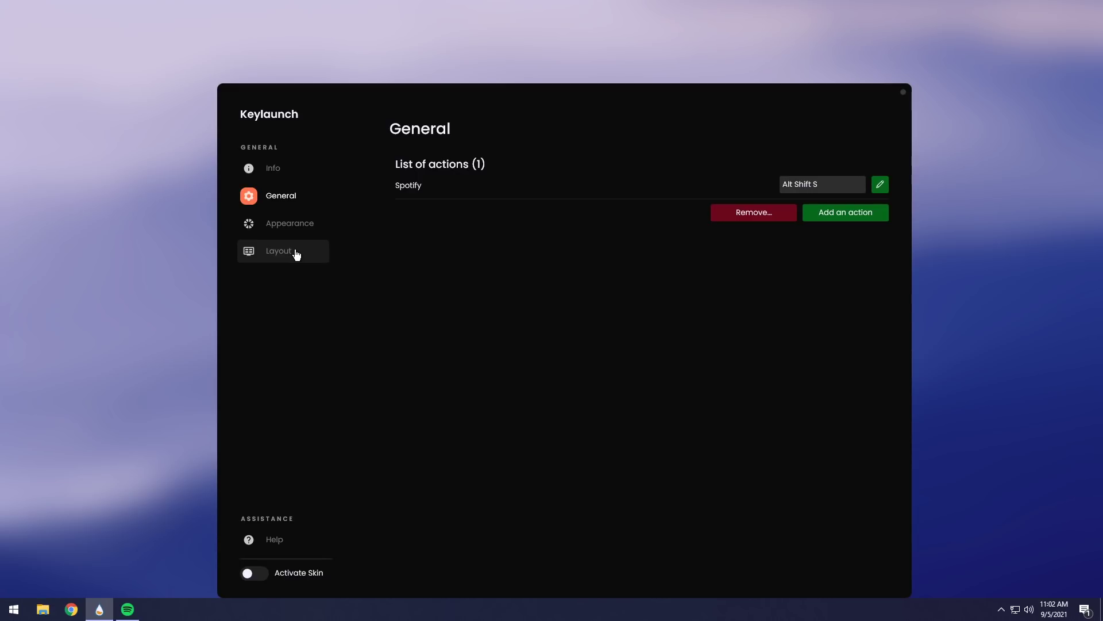
- Activate the Keylaunch skin and try the Dim animation layout with a Spotify launch
{"action": "left_click", "coordinate": [296, 254]}
{"action": "left_click", "coordinate": [254, 576]}
{"action": "left_click", "coordinate": [647, 486]}
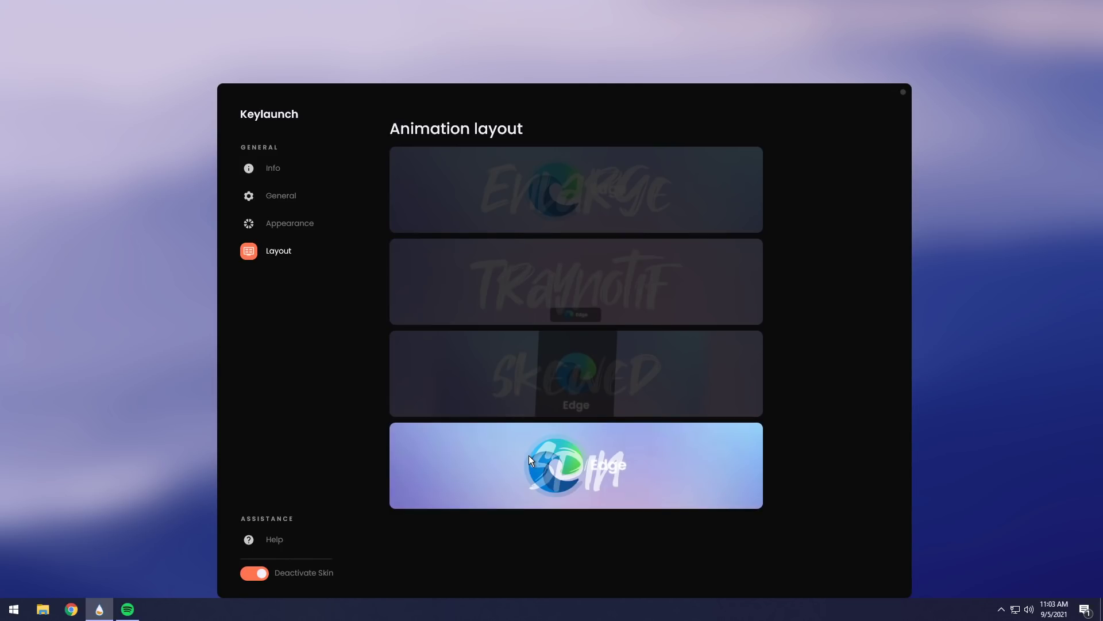
{"action": "key", "text": "ctrl+alt+s"}
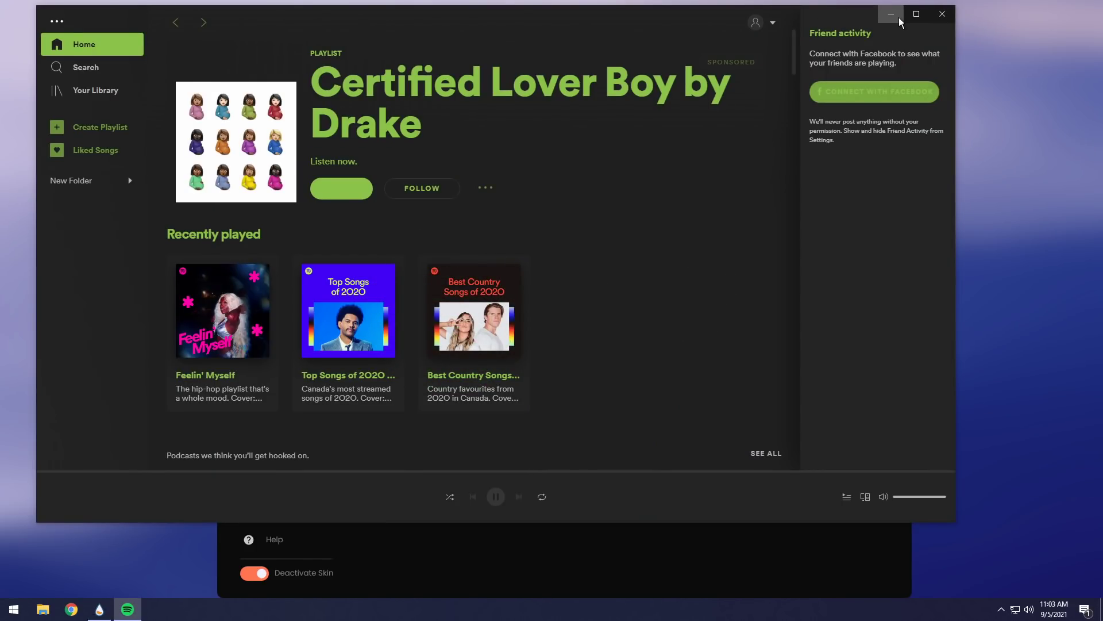
{"action": "left_click", "coordinate": [899, 18]}
- Try the Skewed animation layout, previewing it by launching Spotify with Alt+S
{"action": "left_click", "coordinate": [528, 384]}
{"action": "key", "text": "super+shift+s"}
{"action": "left_click", "coordinate": [606, 18]}
{"action": "key", "text": "alt+s"}
{"action": "left_click", "coordinate": [892, 13]}
- Preview the Traynotif layout, then choose Enlarge and preview it on a Spotify launch
{"action": "left_click", "coordinate": [647, 284]}
{"action": "key", "text": "alt+s"}
{"action": "left_click", "coordinate": [893, 13]}
{"action": "left_click", "coordinate": [572, 210]}
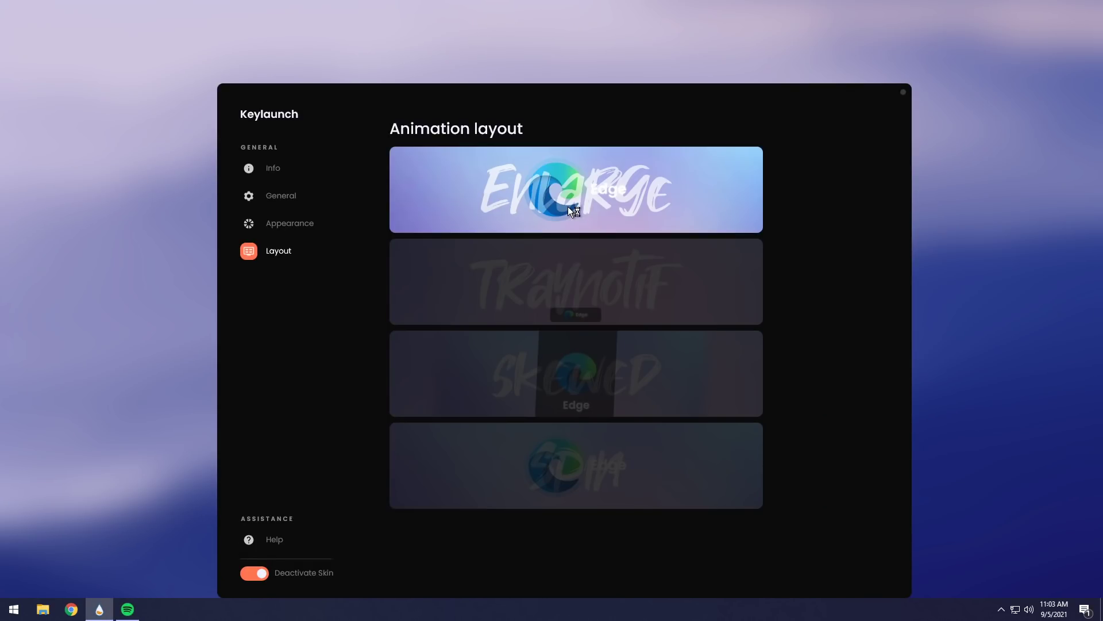
{"action": "key", "text": "alt+s"}
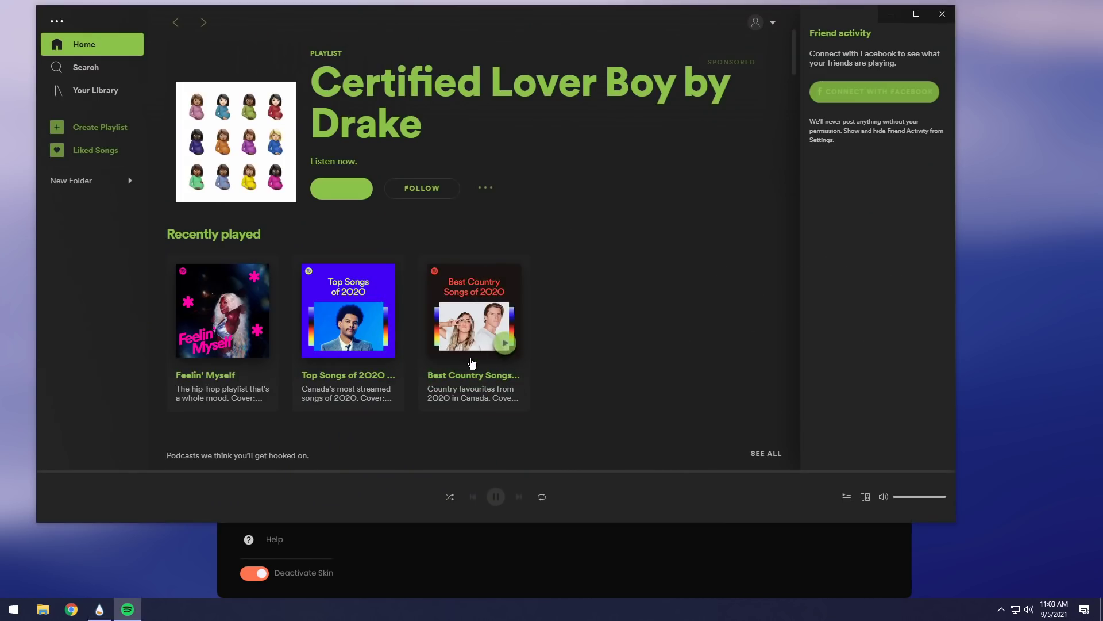
{"action": "left_click", "coordinate": [891, 14]}
- Open Appearance and replace the Takota text font with ComicSans
{"action": "left_click", "coordinate": [271, 226]}
{"action": "double_click", "coordinate": [858, 212]}
{"action": "key", "text": "BackSpace"}
{"action": "type", "text": "ComicSans"}
- Open Windows font settings from a Start search for 'font' and arrange it beside Keylaunch
{"action": "left_click", "coordinate": [8, 610]}
{"action": "type", "text": "font"}
{"action": "key", "text": "Return"}
{"action": "left_click_drag", "start_coordinate": [1017, 9], "coordinate": [456, 139]}
{"action": "left_click", "coordinate": [847, 214]}
- Replace ComicSans with Arial in the Text font field
{"action": "double_click", "coordinate": [846, 213]}
{"action": "type", "text": "AR"}
{"action": "key", "text": "BackSpace"}
{"action": "type", "text": "rial"}
{"action": "left_click_drag", "start_coordinate": [212, 146], "coordinate": [109, 143]}
{"action": "scroll", "coordinate": [364, 352], "scroll_direction": "down", "scroll_amount": 3}
{"action": "left_click", "coordinate": [828, 214]}
{"action": "double_click", "coordinate": [851, 212]}
{"action": "type", "text": "Arials"}
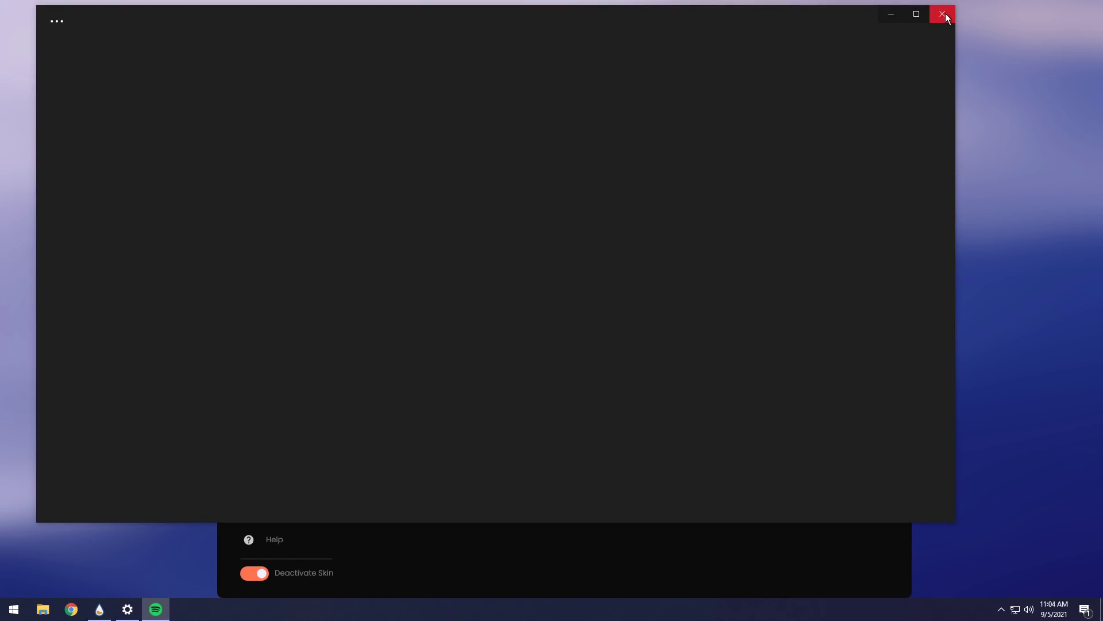
- Close Spotify, try Impact as the text font, then set it back to Arial
{"action": "left_click", "coordinate": [946, 16]}
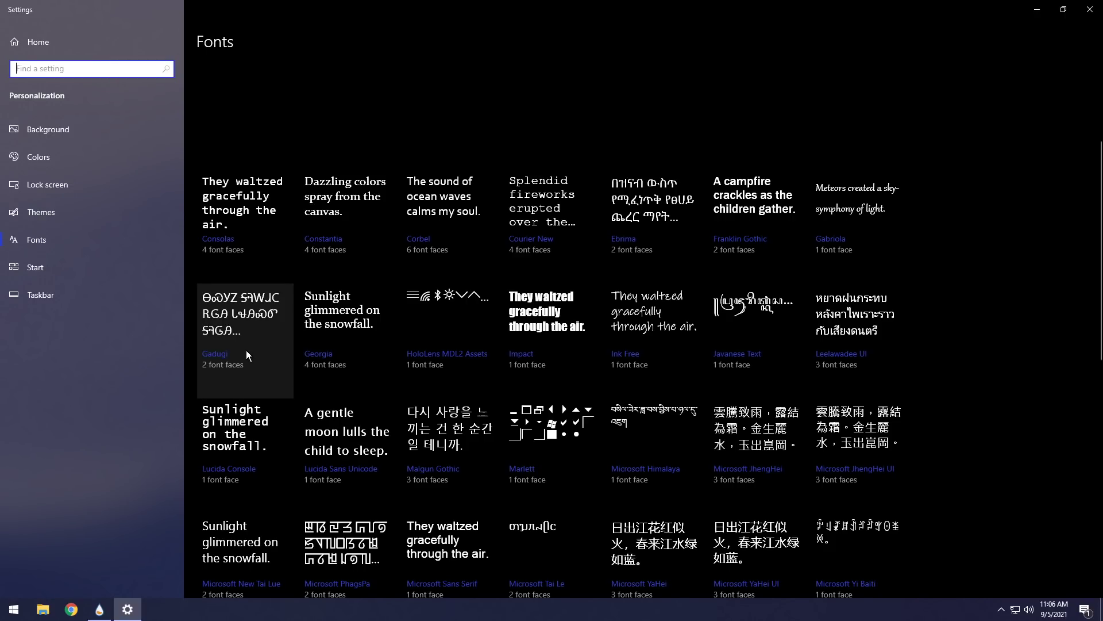
{"action": "left_click", "coordinate": [1037, 10]}
{"action": "double_click", "coordinate": [852, 219]}
{"action": "type", "text": "Impacts"}
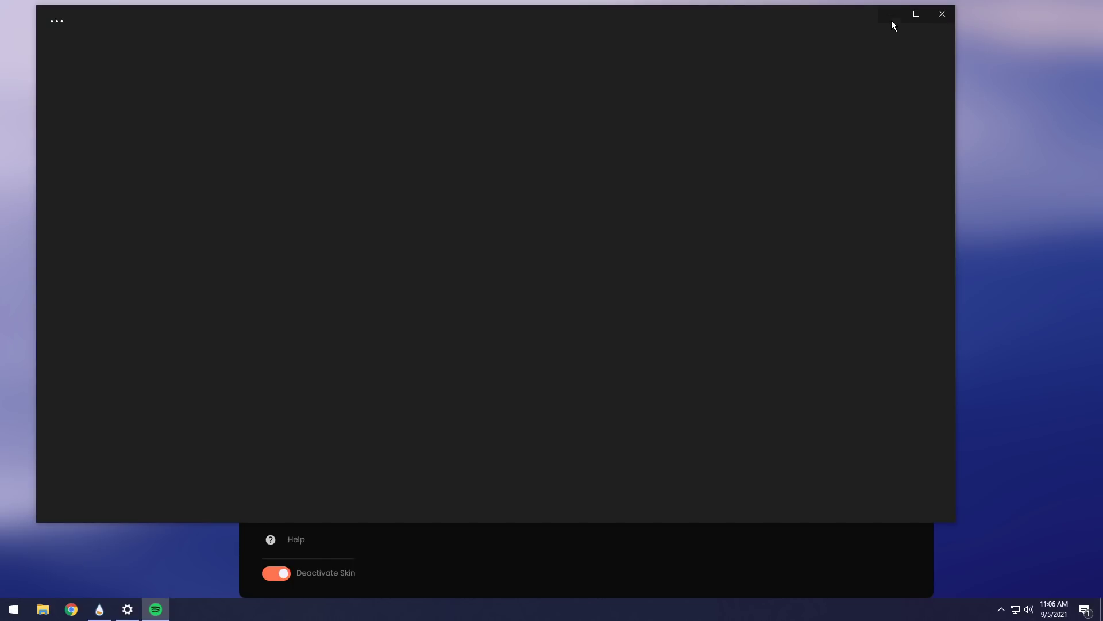
{"action": "left_click", "coordinate": [891, 16]}
{"action": "double_click", "coordinate": [870, 212]}
{"action": "type", "text": "Arials"}
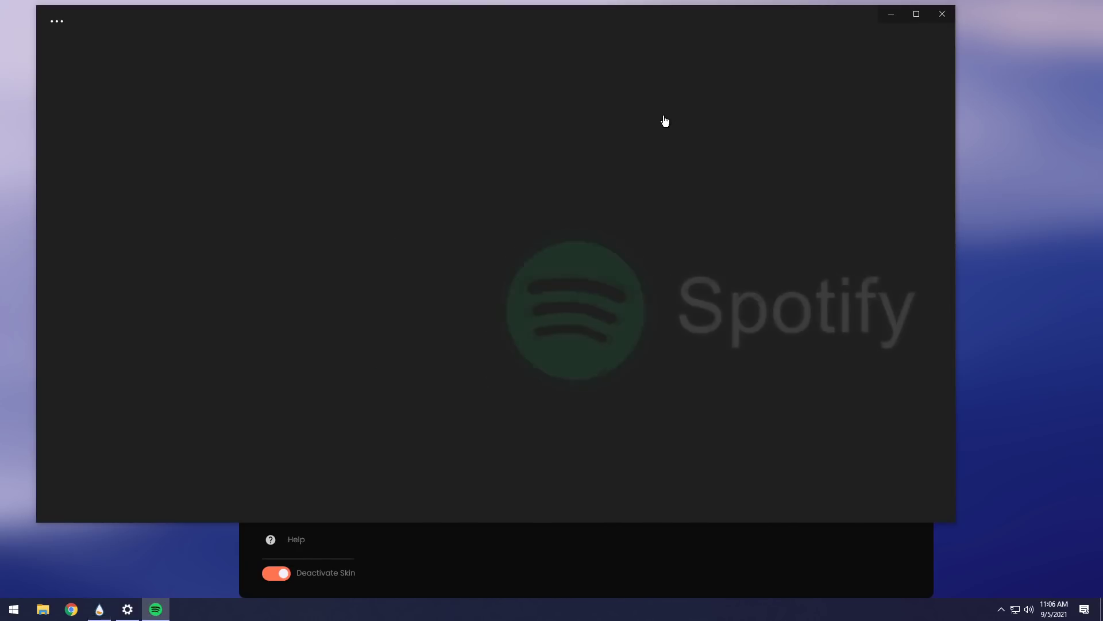
{"action": "left_click", "coordinate": [941, 14]}
{"action": "key", "text": "s"}
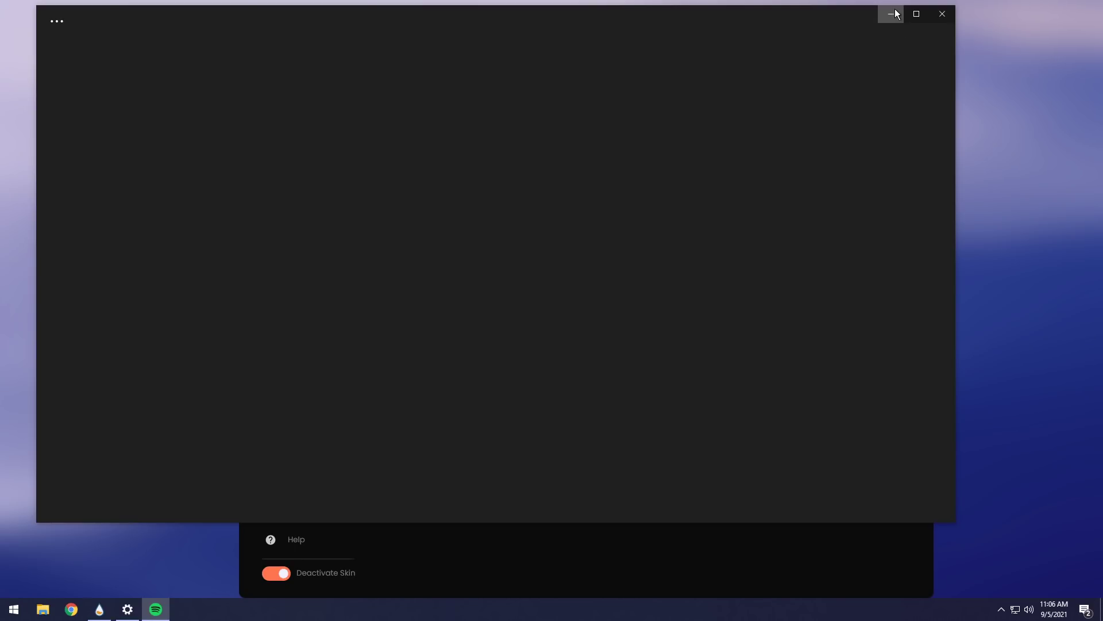
{"action": "left_click", "coordinate": [891, 14]}
{"action": "double_click", "coordinate": [846, 484]}
{"action": "left_click", "coordinate": [849, 486]}
{"action": "key", "text": "s"}
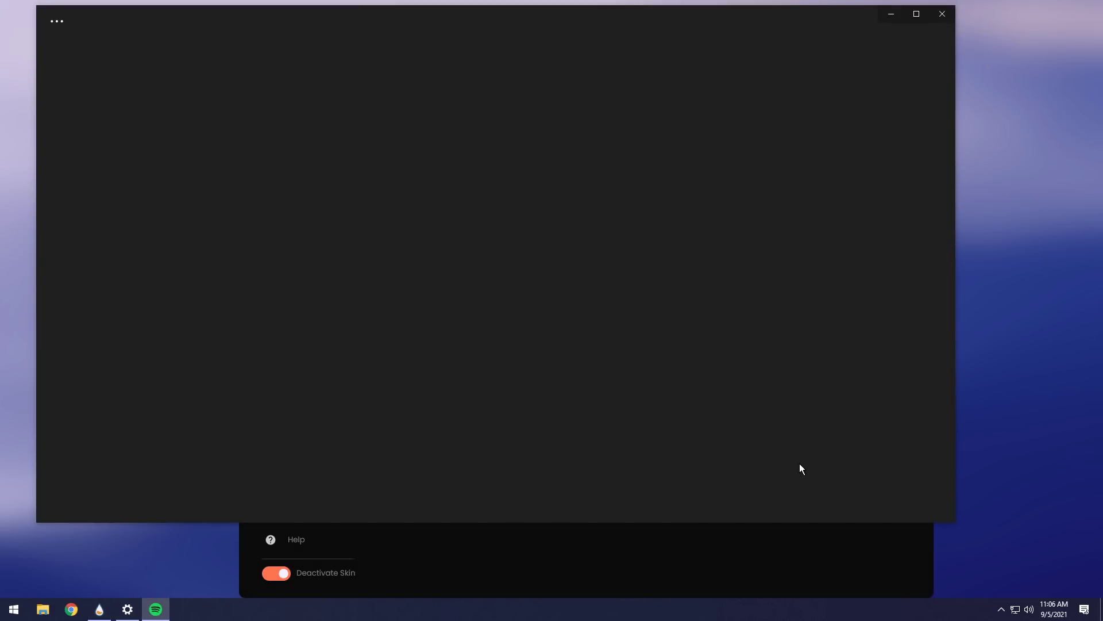
{"action": "left_click", "coordinate": [891, 14]}
- Preview Traynotif, Skewed and Spin layouts on Spotify launches, ending with Spin selected
{"action": "left_click", "coordinate": [310, 263]}
{"action": "left_click", "coordinate": [636, 256]}
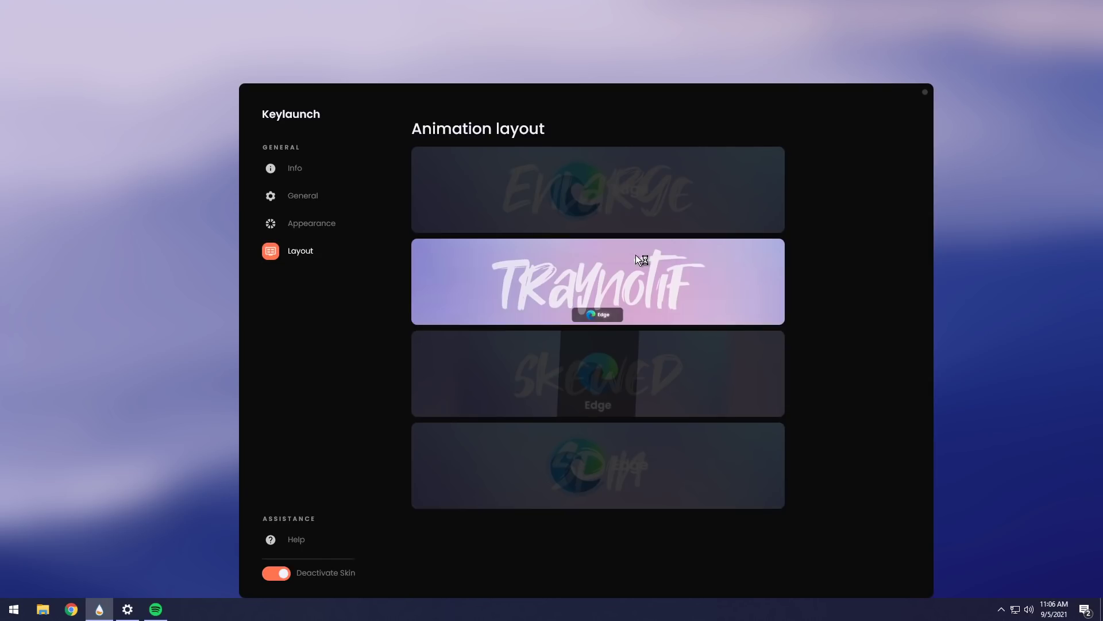
{"action": "key", "text": "s"}
{"action": "left_click", "coordinate": [896, 10]}
{"action": "left_click", "coordinate": [589, 396]}
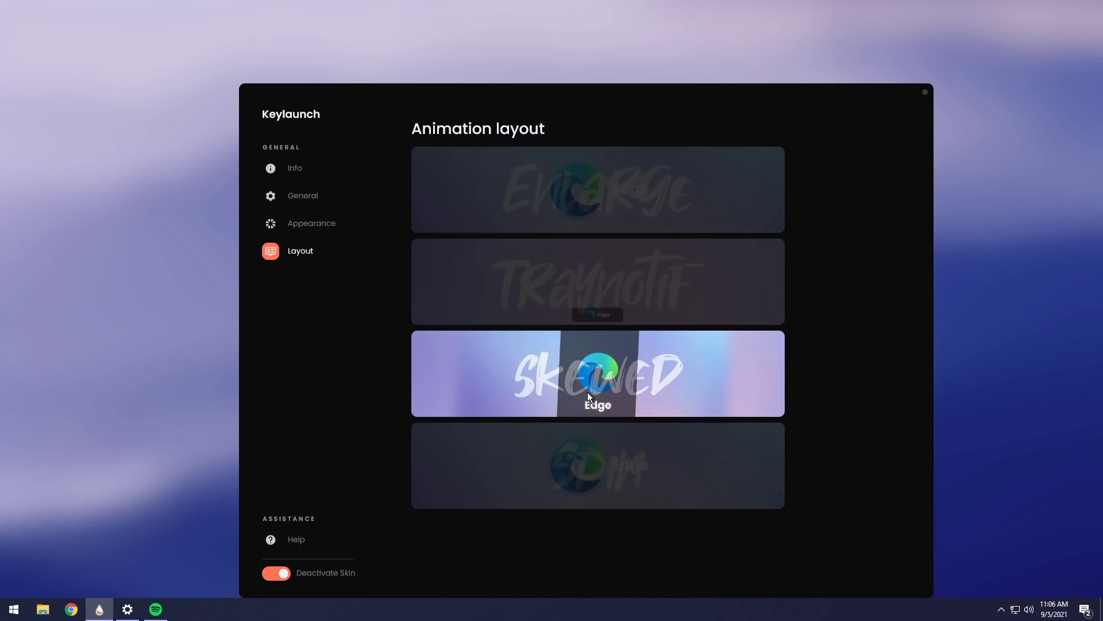
{"action": "key", "text": "s"}
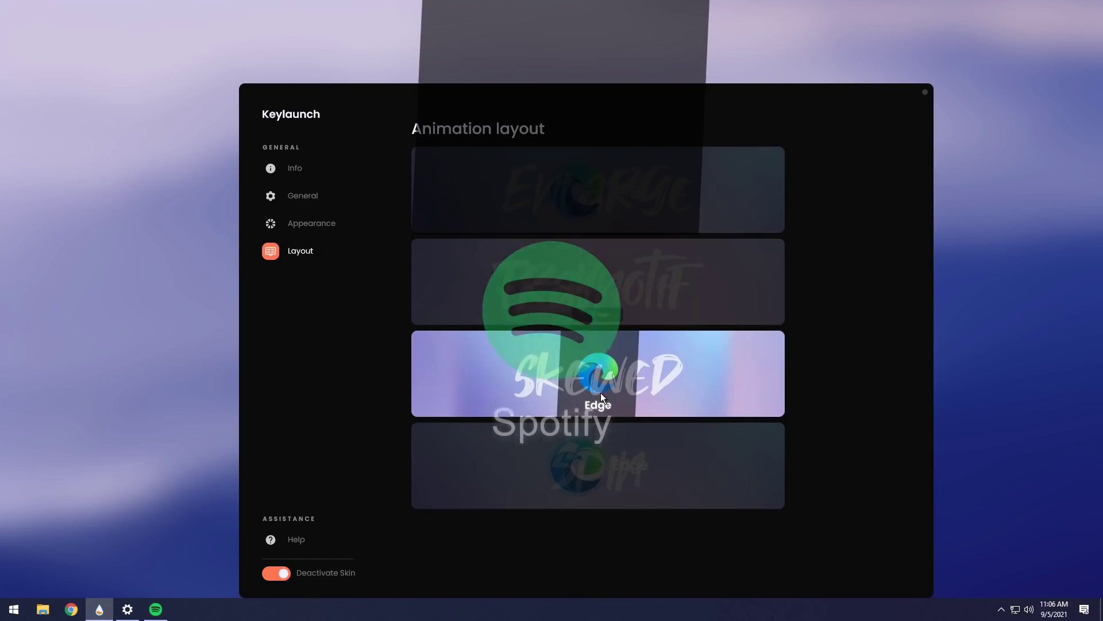
{"action": "left_click", "coordinate": [943, 14]}
{"action": "left_click", "coordinate": [646, 486]}
{"action": "key", "text": "s"}
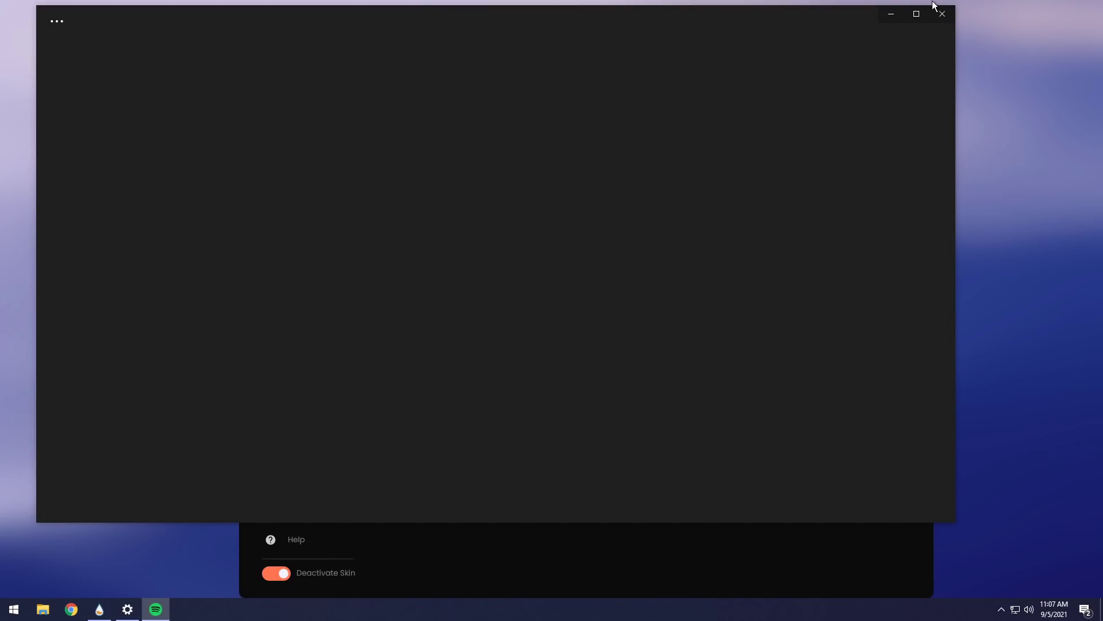
{"action": "left_click", "coordinate": [948, 15]}
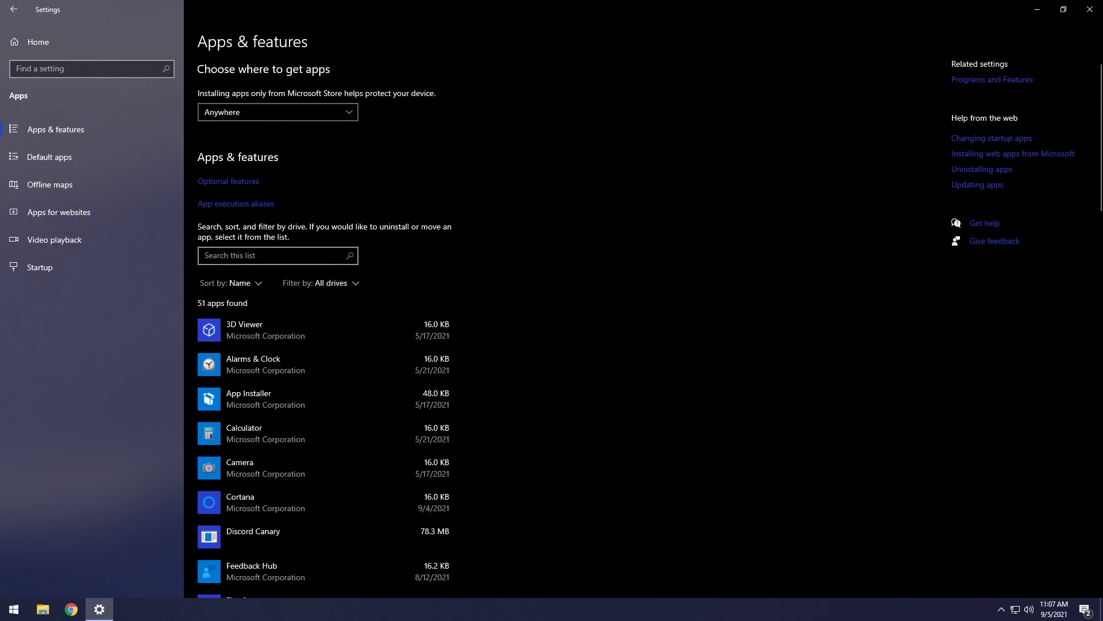
- Find Rainmeter in Apps & features by searching 'rainme' and launch its uninstaller
{"action": "left_click", "coordinate": [276, 255]}
{"action": "type", "text": "rainme"}
{"action": "left_click", "coordinate": [306, 338]}
{"action": "left_click", "coordinate": [426, 377]}
{"action": "left_click", "coordinate": [473, 350]}
{"action": "left_click", "coordinate": [481, 381]}
- Uninstall Rainmeter including all personal settings and files, then close Settings
{"action": "left_click", "coordinate": [425, 264]}
{"action": "left_click", "coordinate": [617, 393]}
{"action": "left_click", "coordinate": [618, 396]}
{"action": "left_click", "coordinate": [1087, 15]}
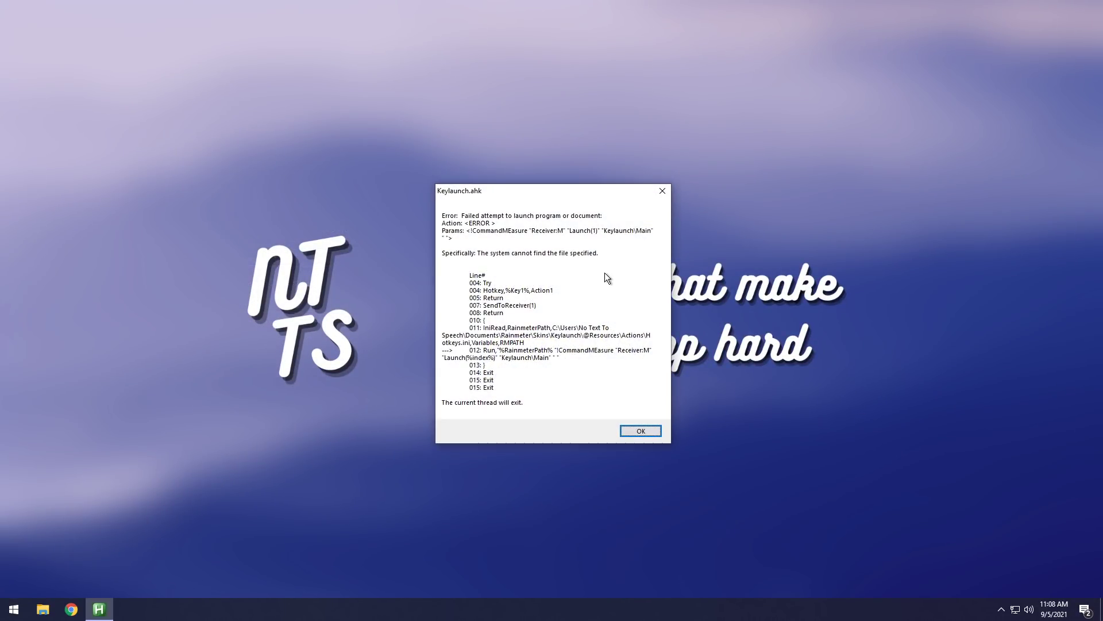